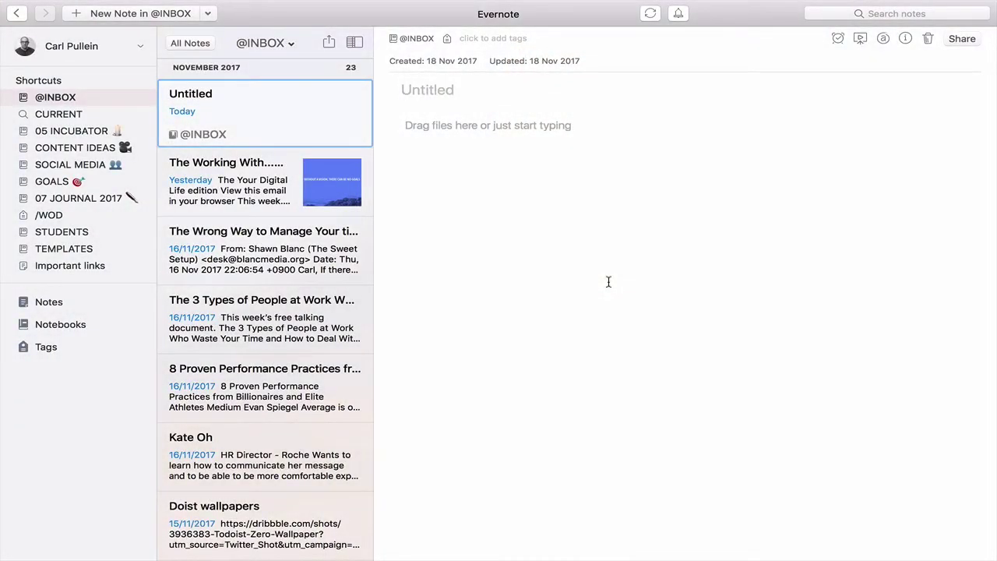
# - Title the new note 'Sample Google Docs Connection', correcting typos, then select it in the note list
pyautogui.write('Sample Google ')
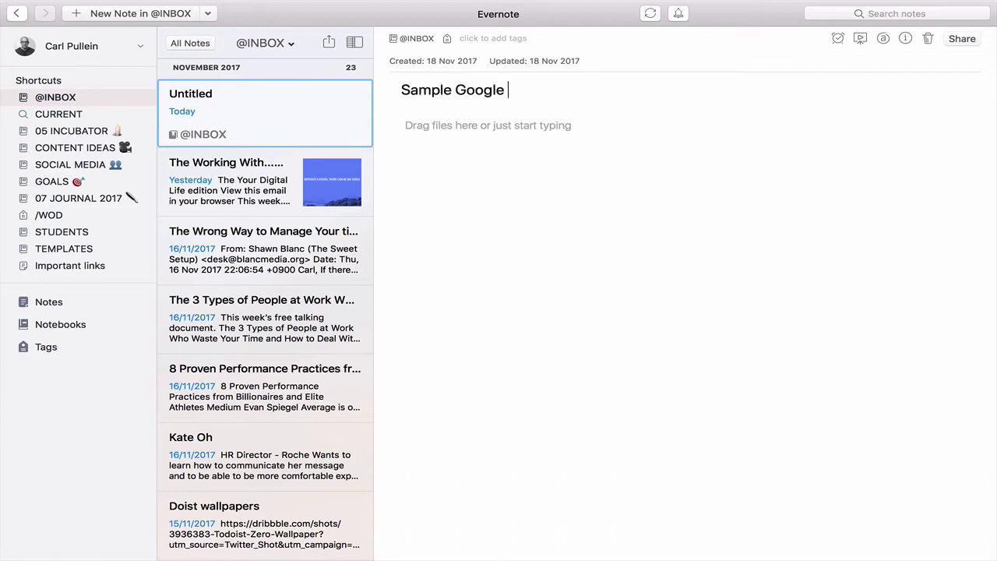
pyautogui.write('Docs Connection')
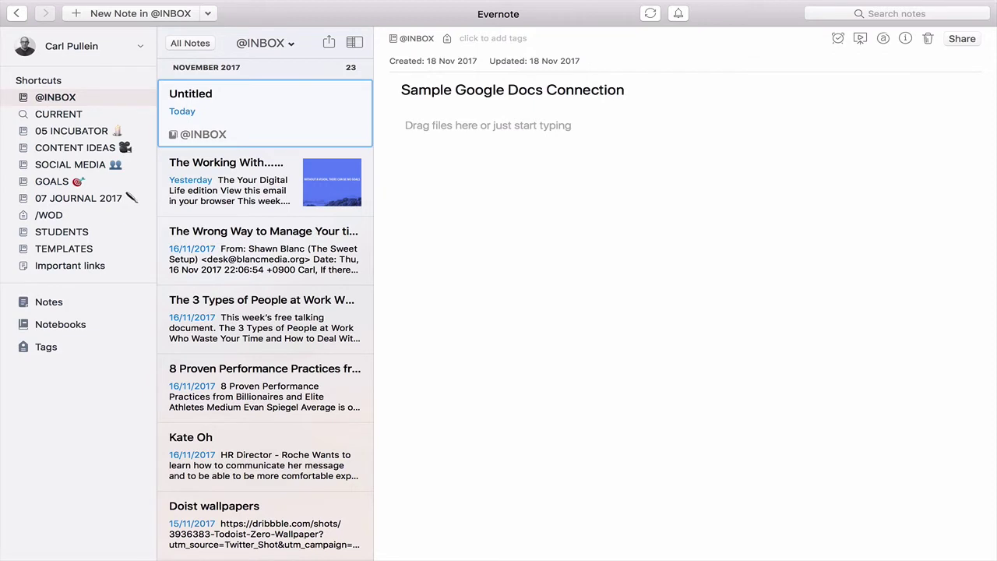
pyautogui.press('Return')
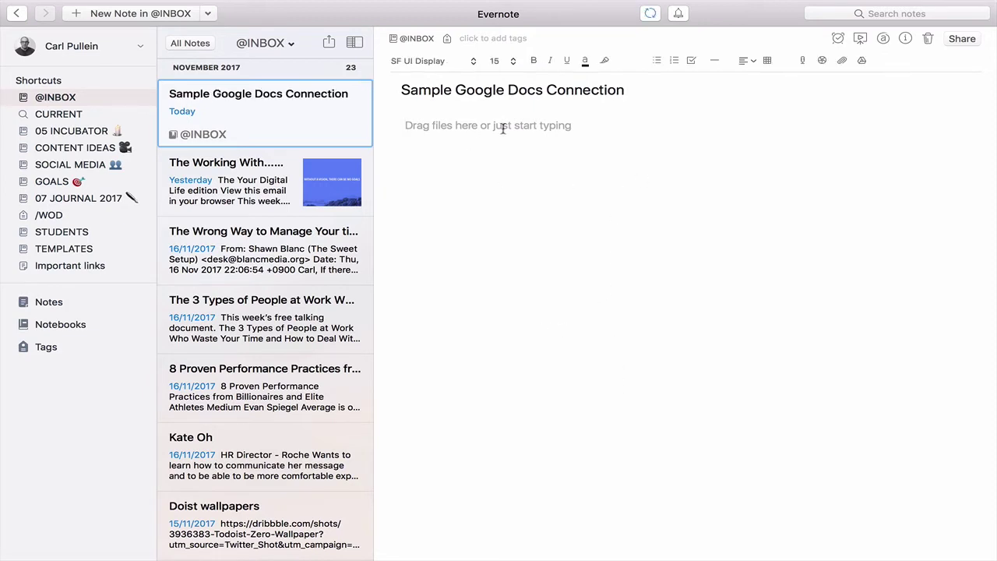
pyautogui.click(236, 95)
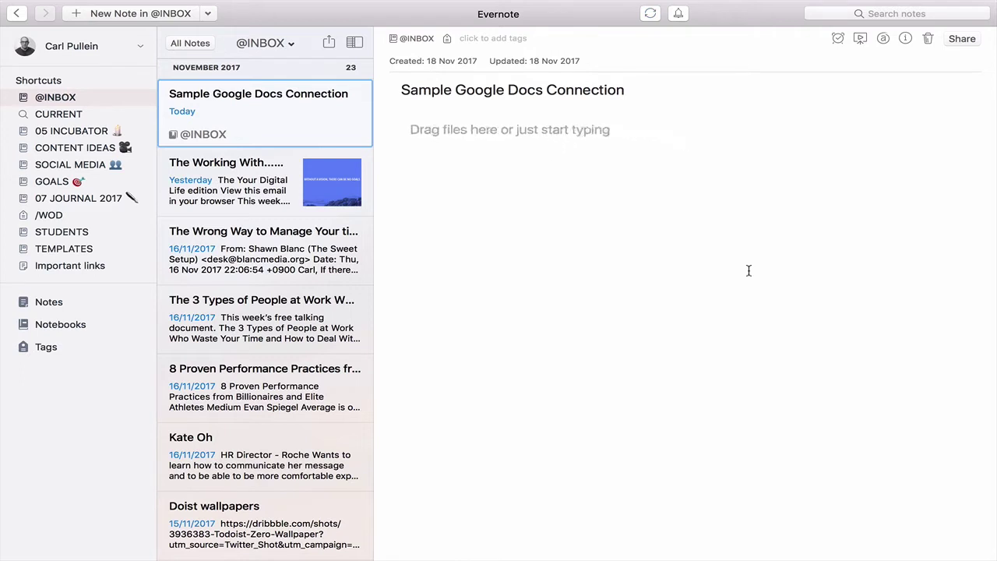
# - Pop the note out into its own window, place the caret in the body, and widen the window
pyautogui.doubleClick(194, 97)
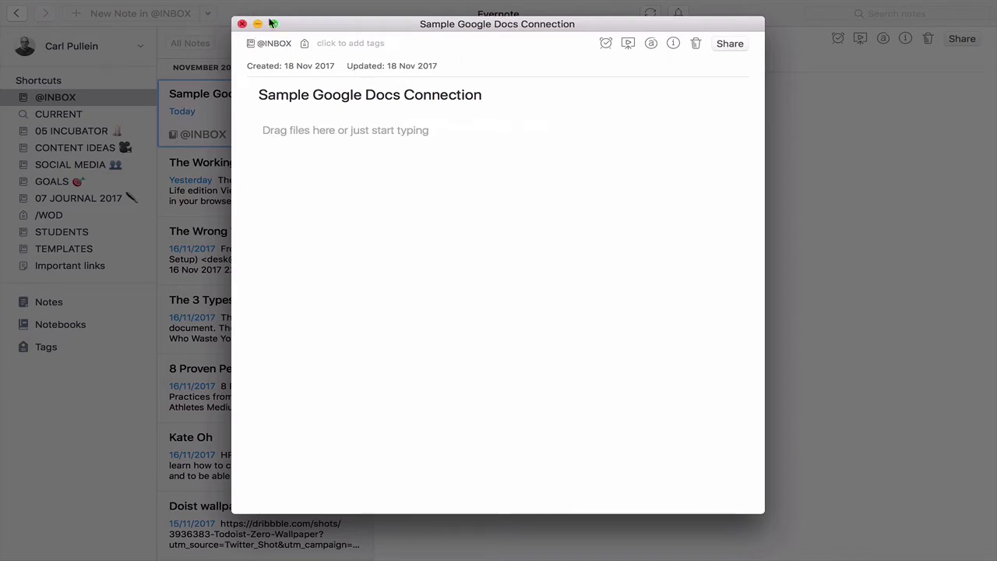
pyautogui.click(241, 25)
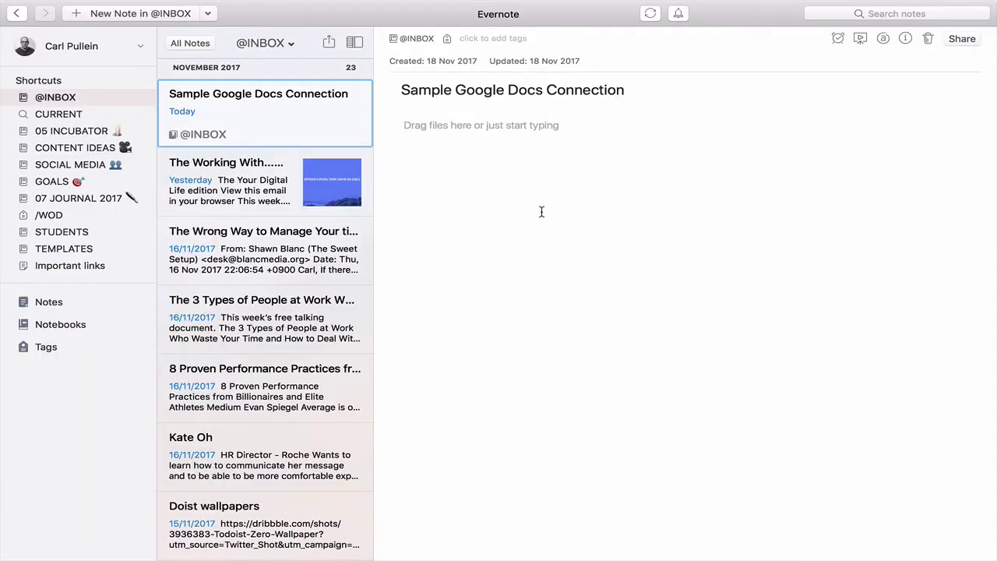
pyautogui.click(544, 216)
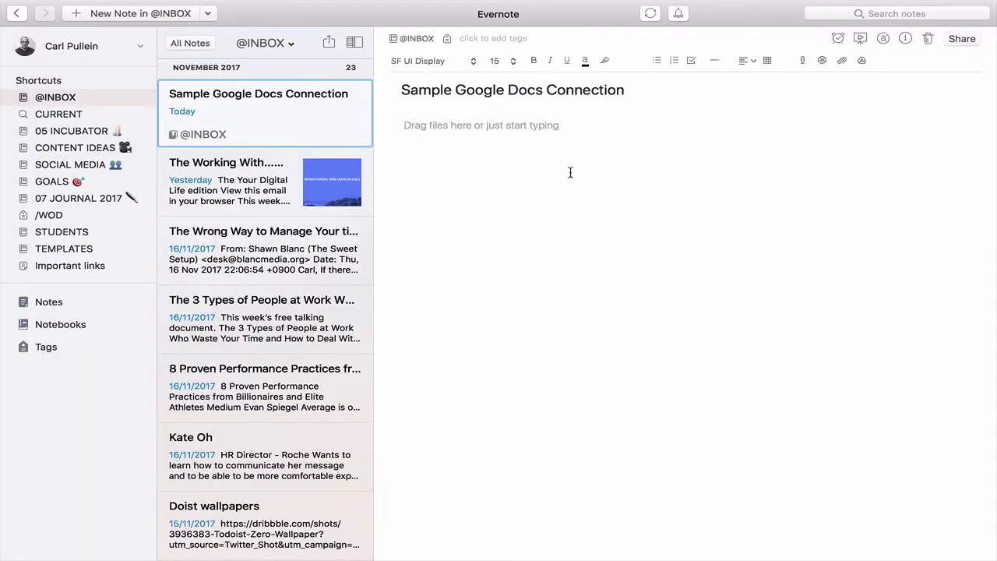
pyautogui.doubleClick(225, 96)
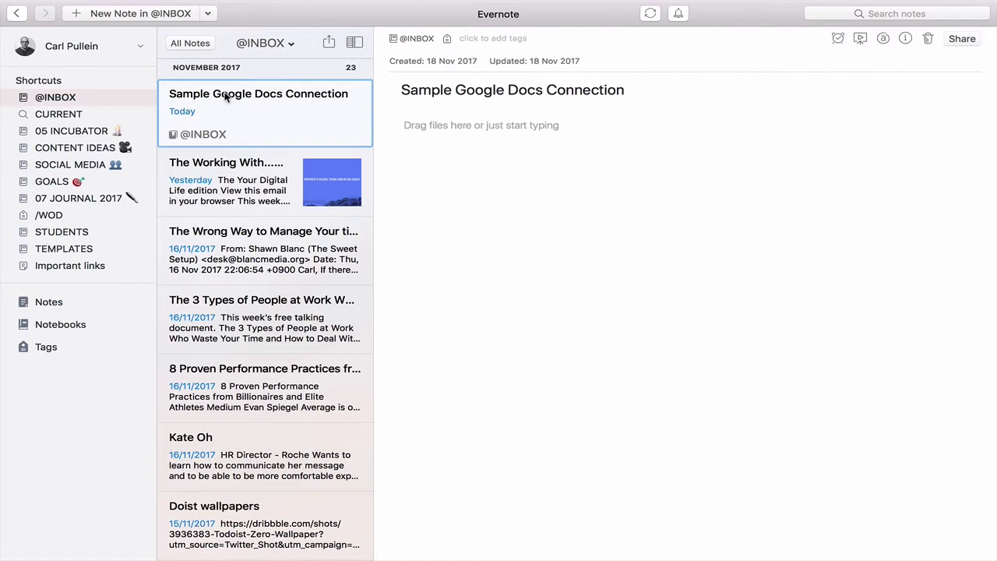
pyautogui.click(266, 132)
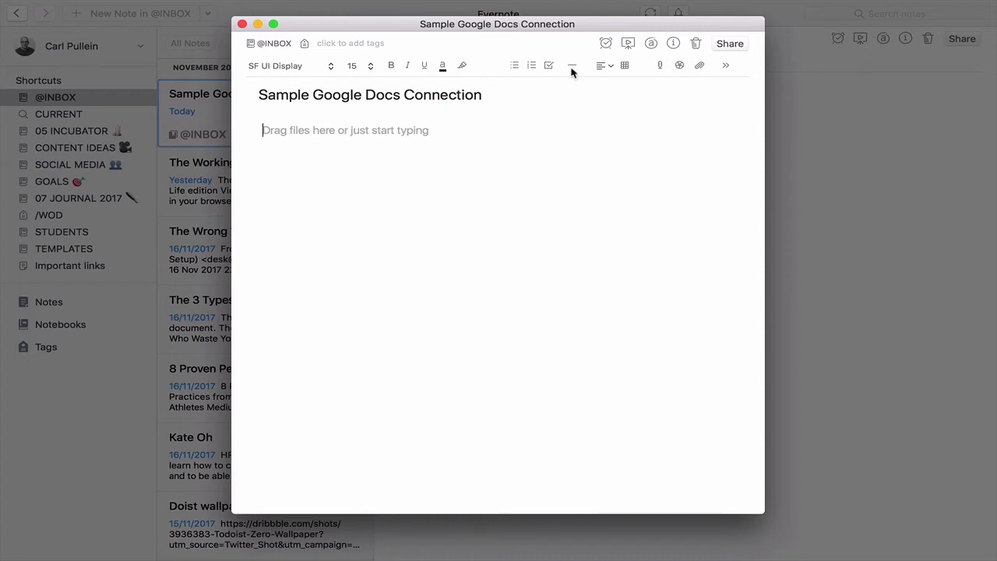
pyautogui.click(611, 67)
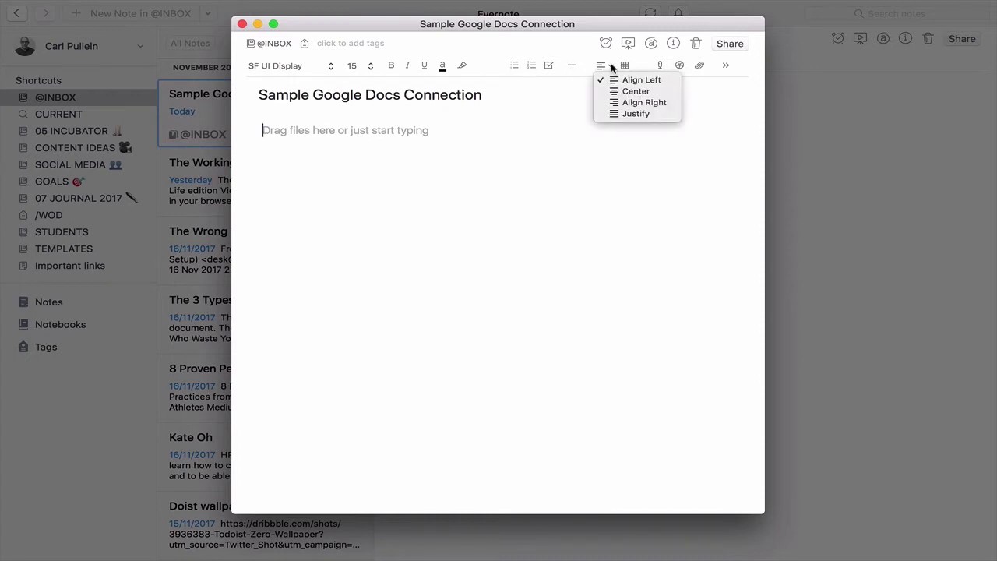
pyautogui.click(612, 67)
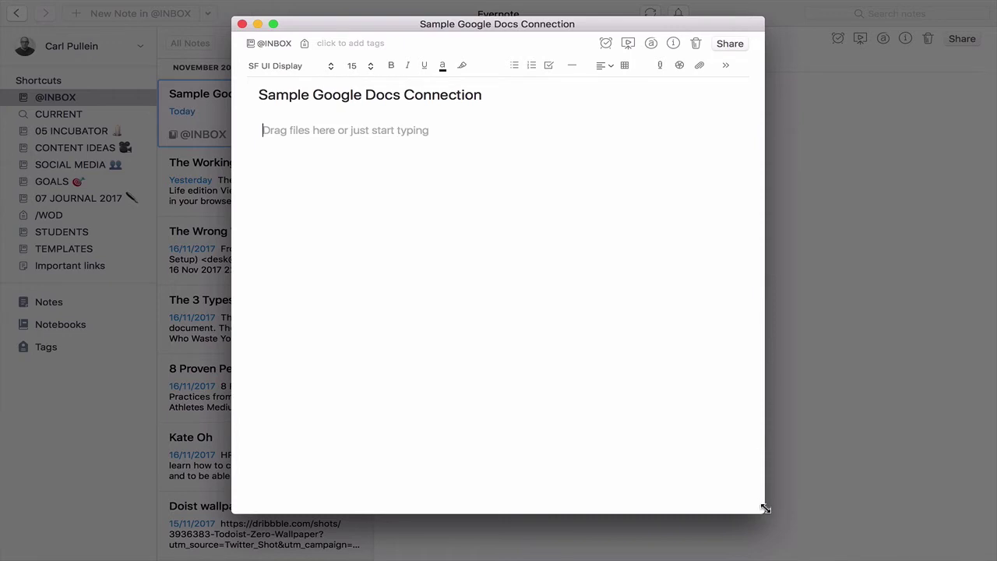
pyautogui.moveTo(764, 508); pyautogui.dragTo(919, 527)
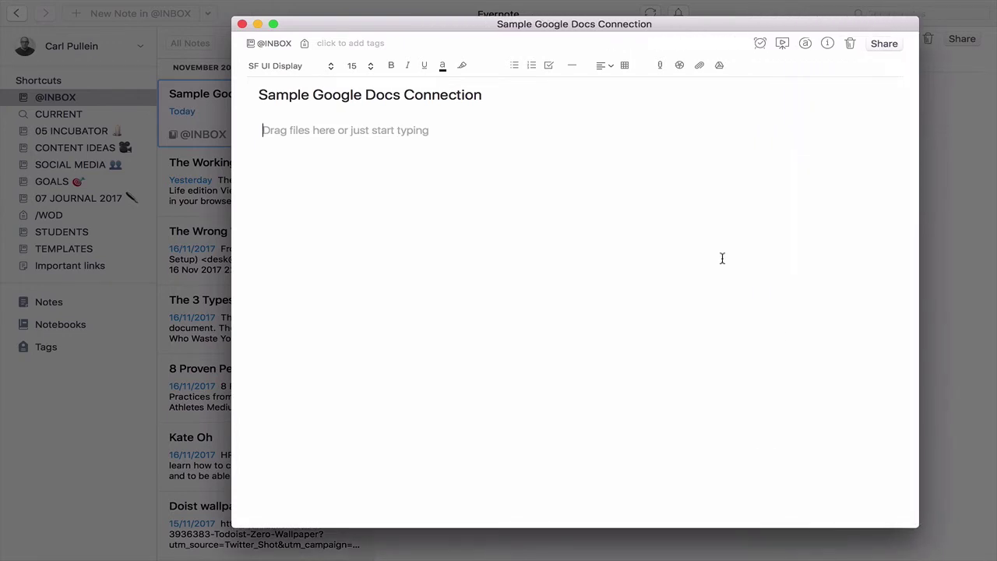
# - Insert the Google Drive document 'Sample Level 3/4 Dialogue' into the note body as a card
pyautogui.click(718, 66)
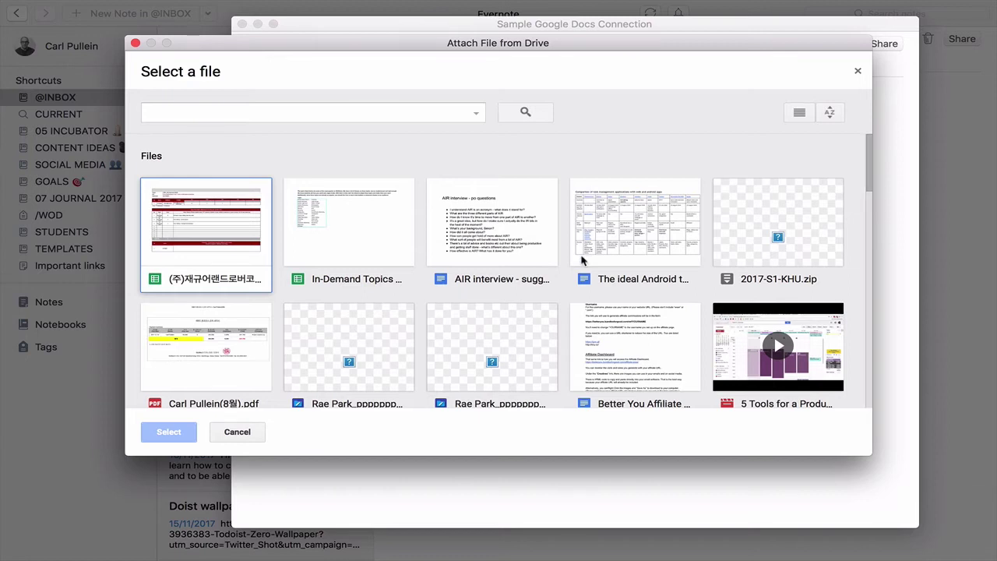
pyautogui.scroll(-5, 580, 260)
pyautogui.scroll(-10, 580, 260)
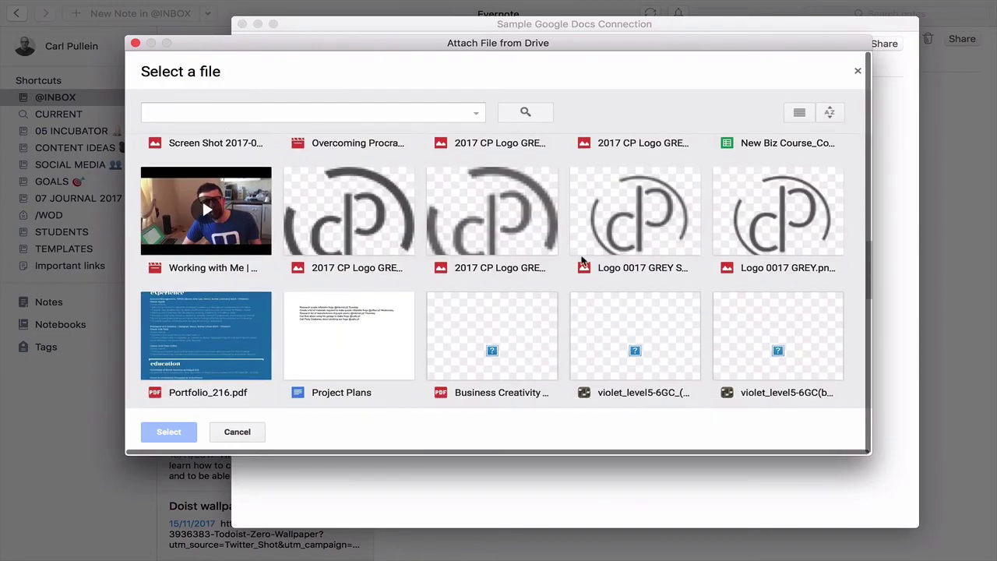
pyautogui.scroll(-2, 581, 260)
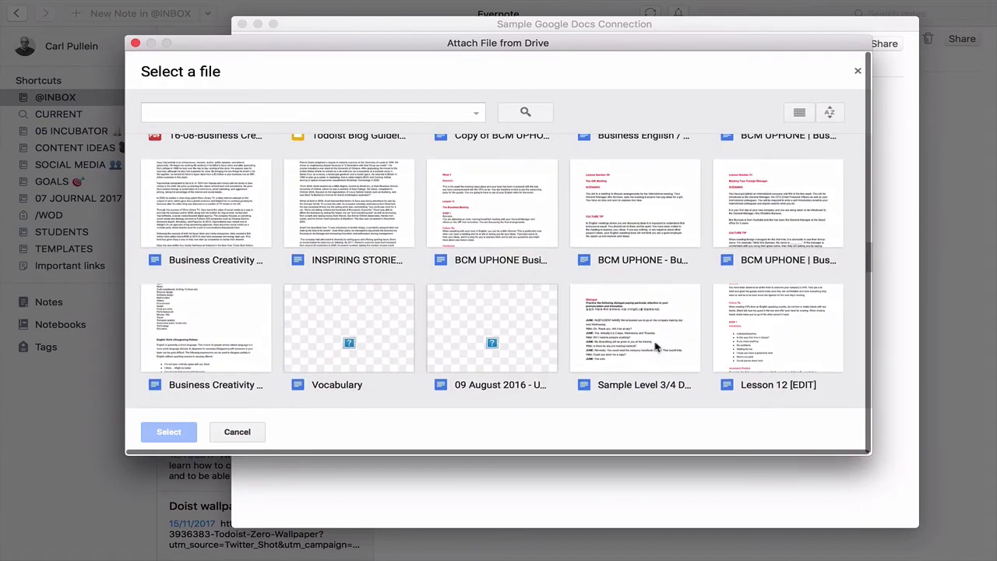
pyautogui.click(608, 330)
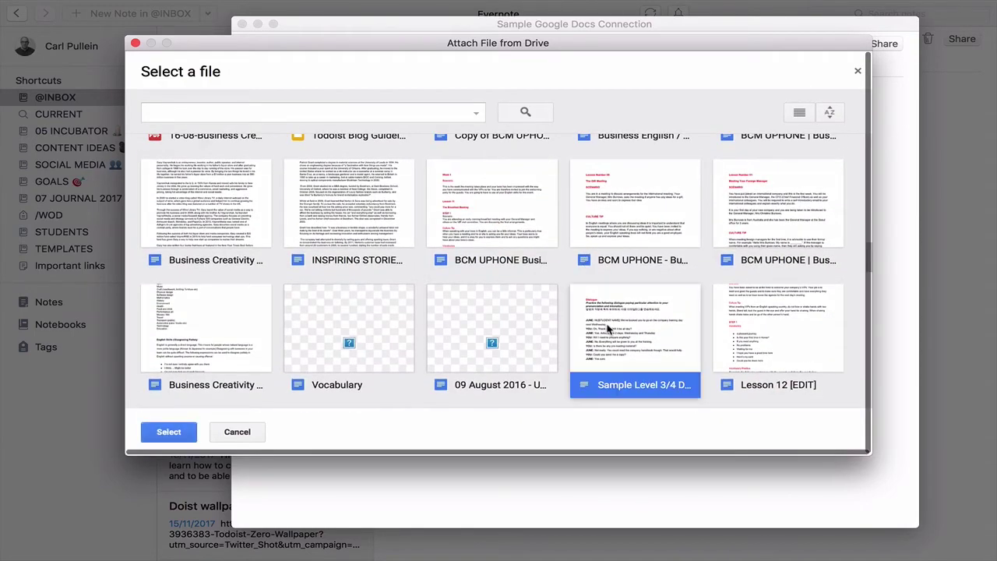
pyautogui.click(159, 429)
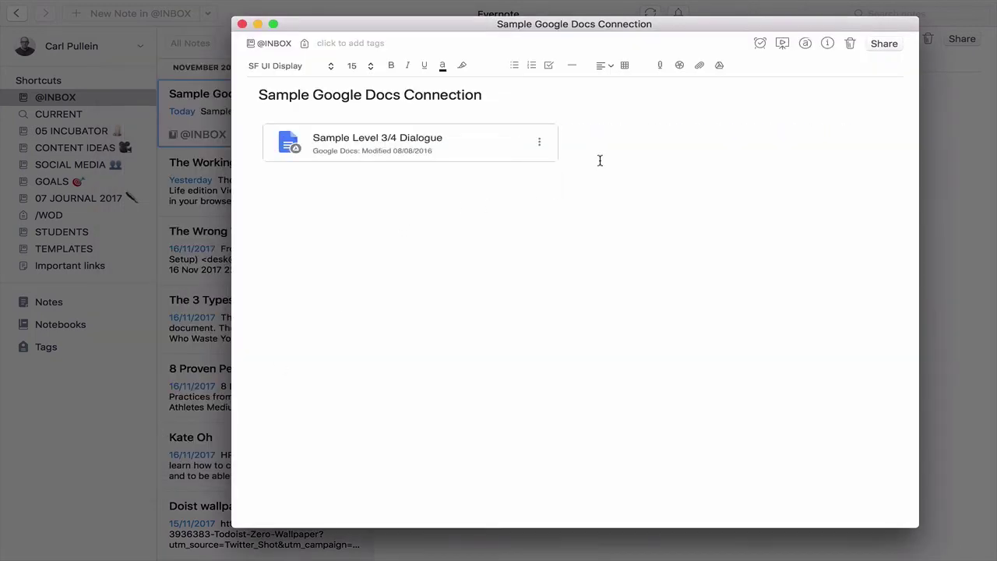
pyautogui.click(539, 146)
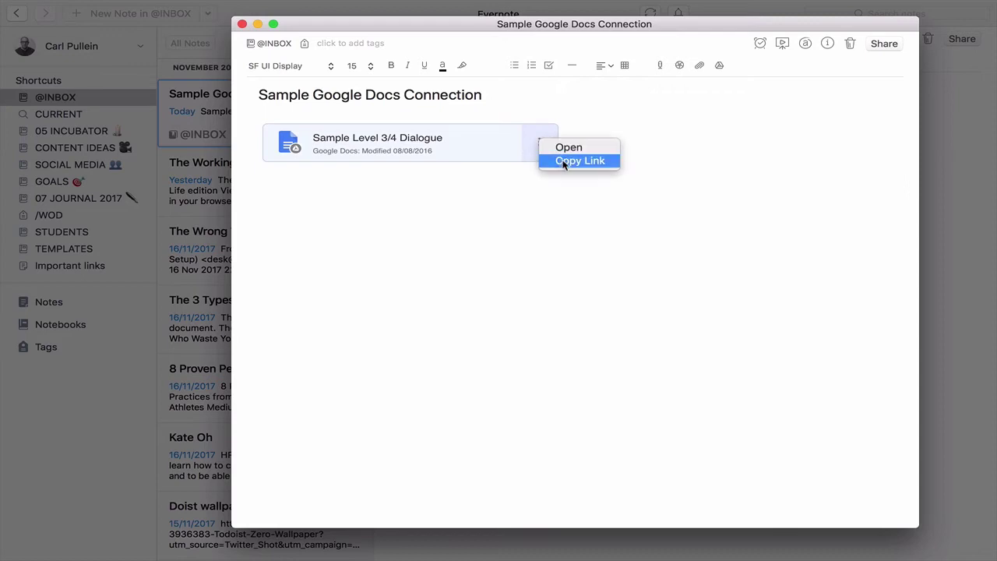
pyautogui.click(440, 210)
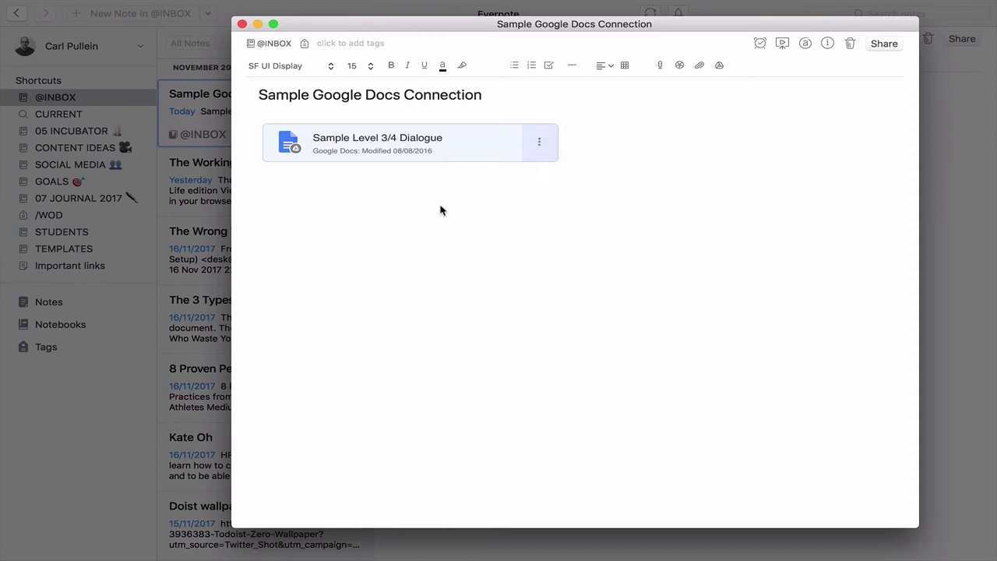
pyautogui.click(534, 151)
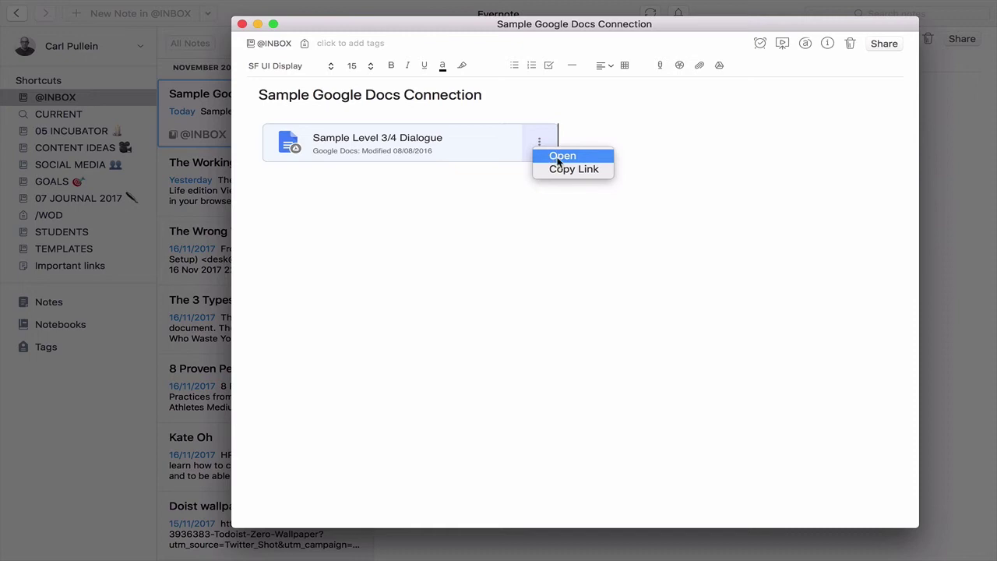
pyautogui.click(463, 243)
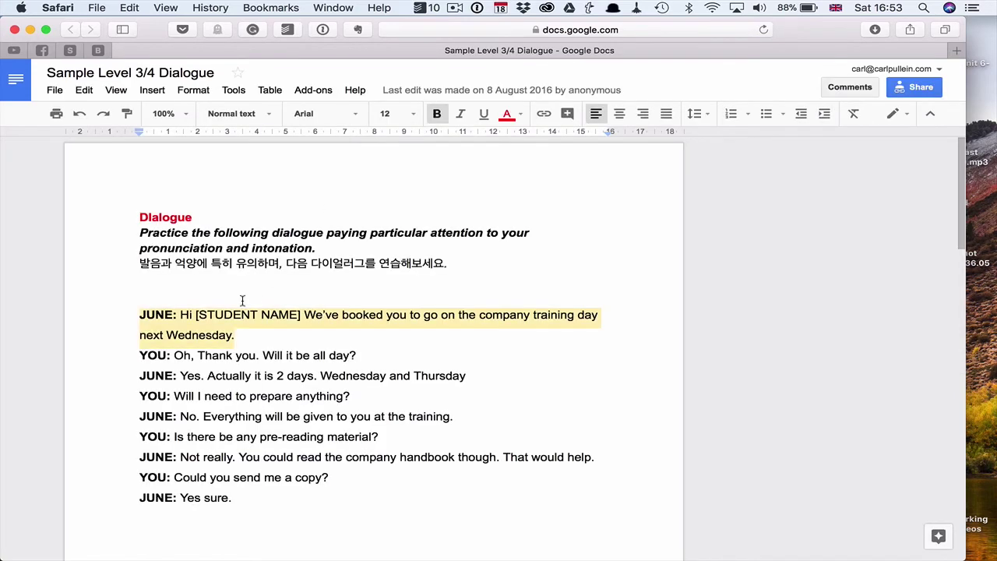
pyautogui.scroll(-5, 239, 355)
pyautogui.scroll(-10, 239, 358)
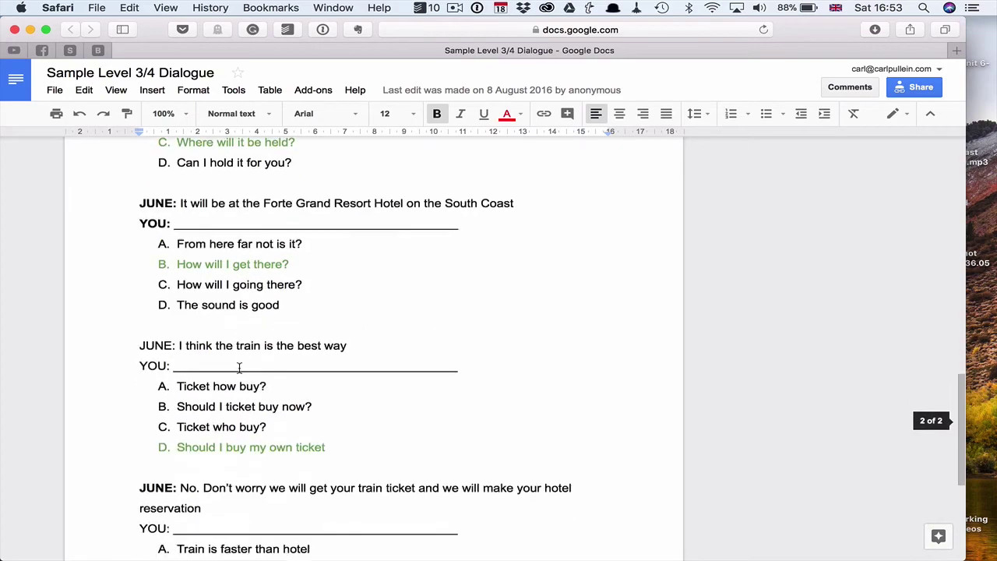
pyautogui.scroll(15, 239, 369)
pyautogui.hotkey('ctrl', 'Right')
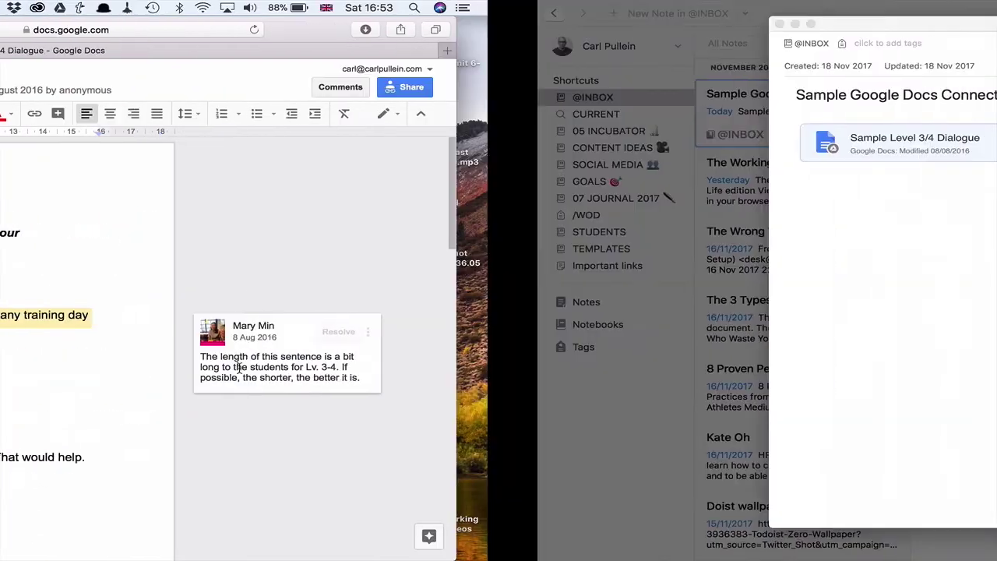
pyautogui.click(525, 303)
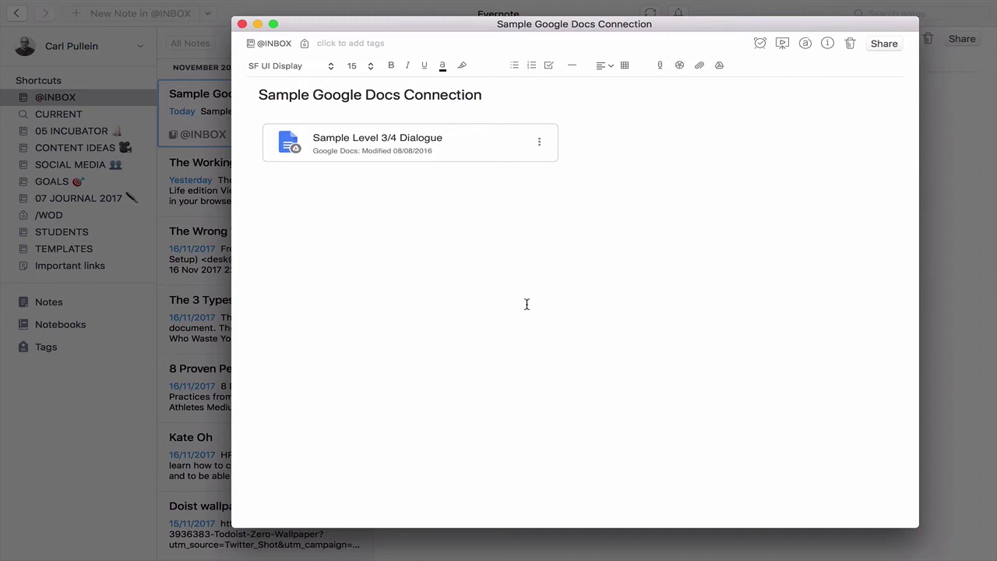
# - Below the card, add bullets: a colleague sending the updated student list, and 'Need to add in more dialogue'
pyautogui.press('Return')
pyautogui.click(514, 66)
pyautogui.write('Mary to send me updat')
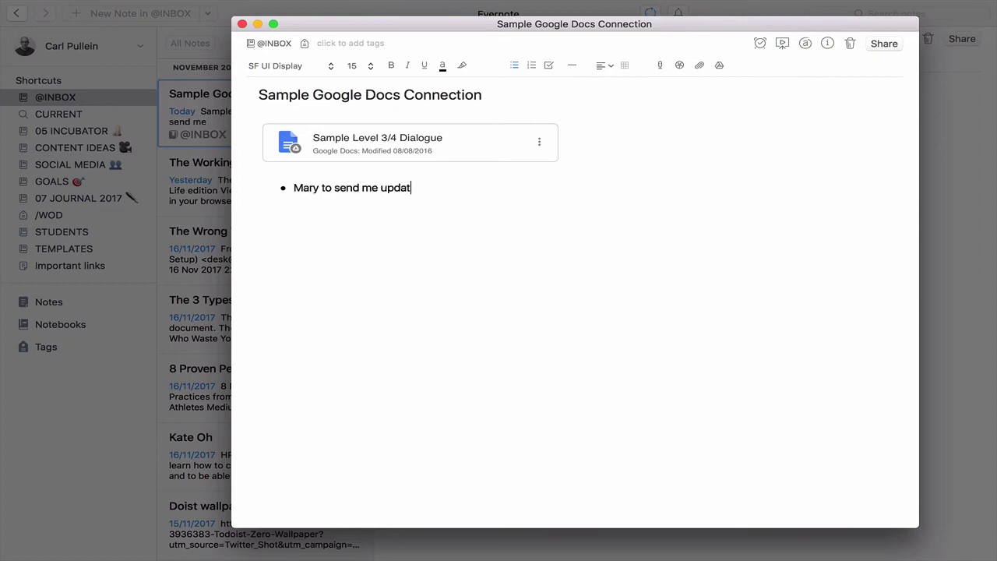
pyautogui.write('ed student list')
pyautogui.press('Return')
pyautogui.write('Need to ad')
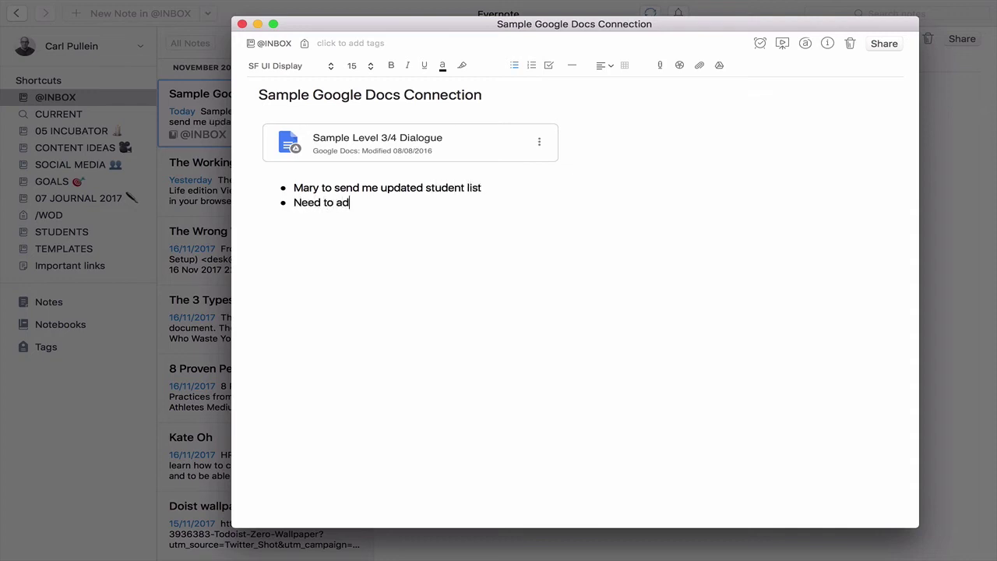
pyautogui.write('d in more dialogue')
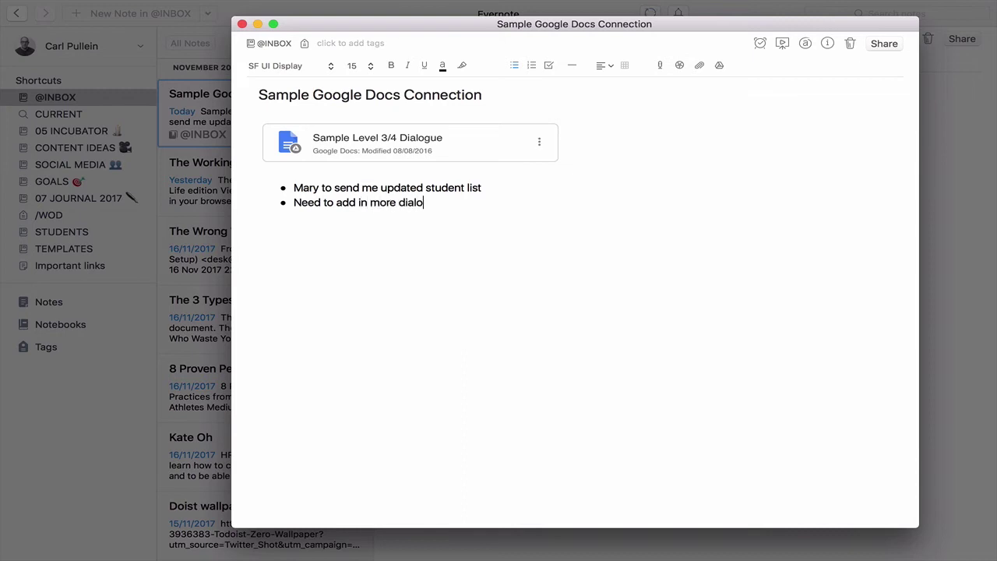